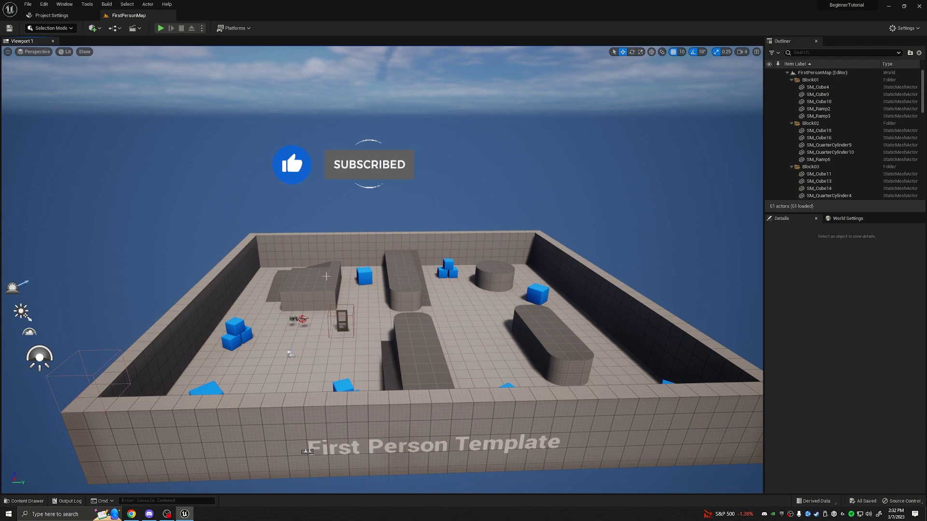
{"action": "mouse_move", "coordinate": [384, 269]}
{"action": "right_mouse_down"}
{"action": "mouse_move", "coordinate": [373, 278]}
{"action": "mouse_move", "coordinate": [381, 270]}
{"action": "right_mouse_up"}
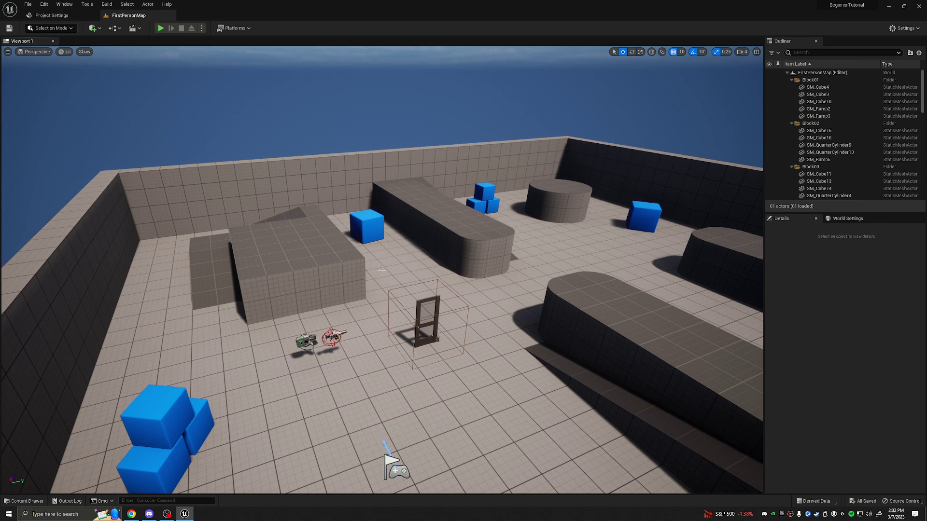
{"action": "right_click_drag", "start_coordinate": [381, 271], "coordinate": [381, 271]}
{"action": "middle_click_drag", "start_coordinate": [375, 273], "coordinate": [376, 273]}
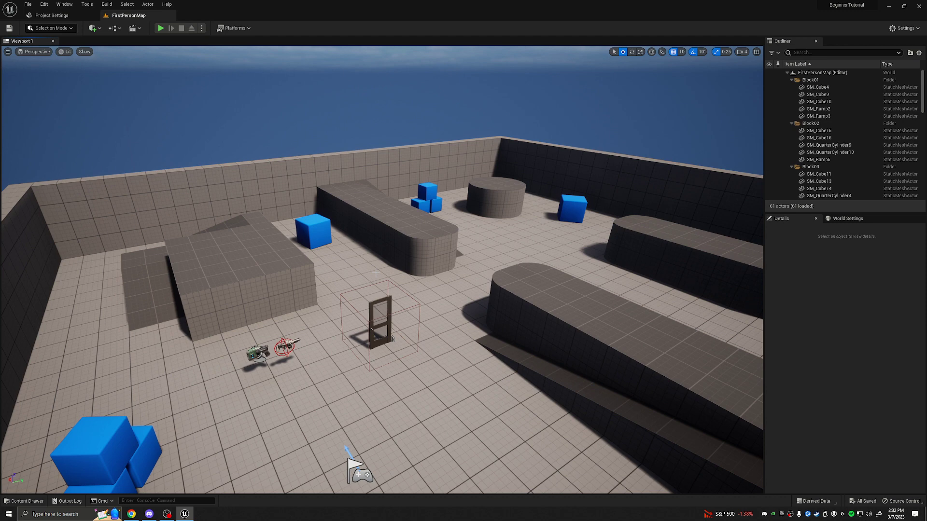
Step: Create a content folder named UI alongside the Doors and Models folders
{"action": "key", "text": "ctrl+space"}
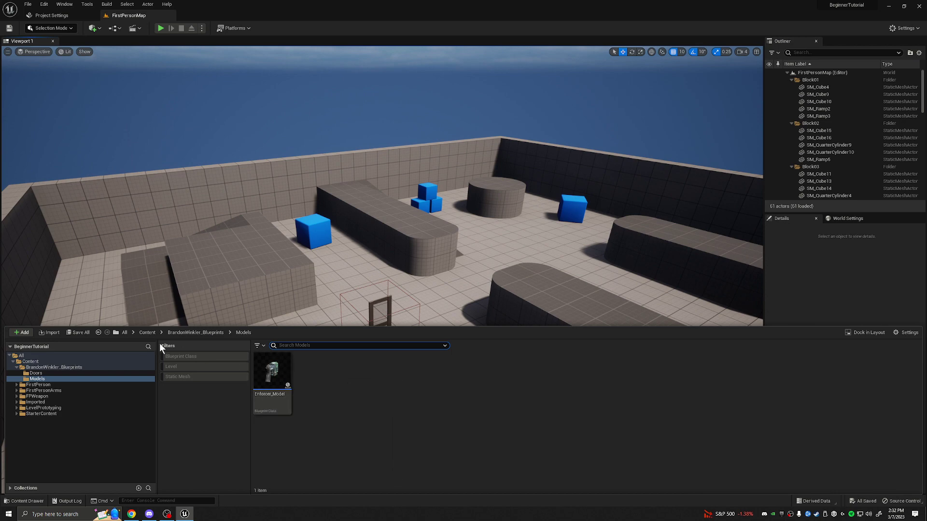
{"action": "left_click", "coordinate": [152, 333]}
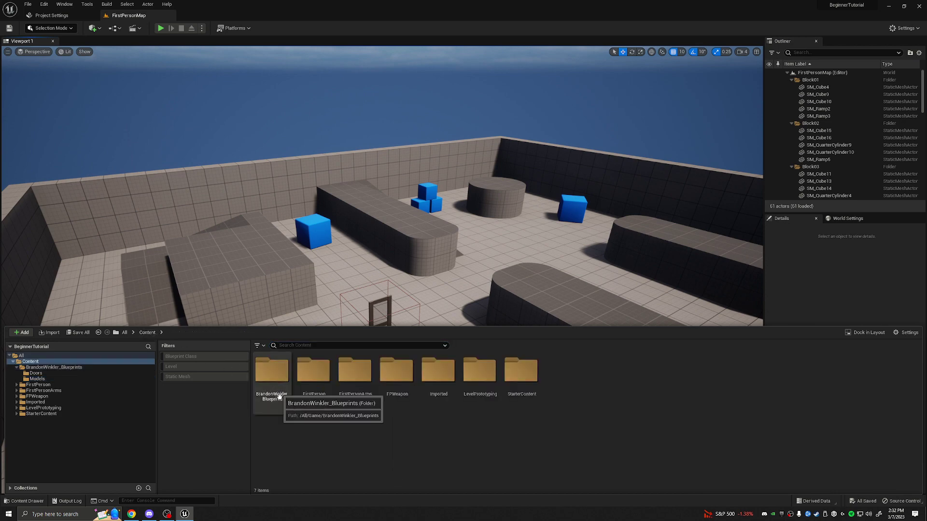
{"action": "double_click", "coordinate": [270, 380]}
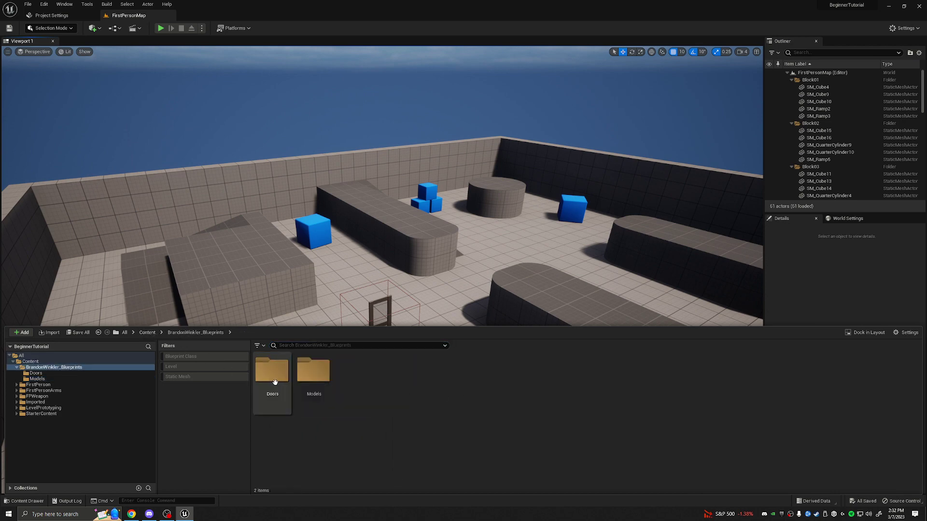
{"action": "right_click", "coordinate": [362, 386]}
{"action": "left_click", "coordinate": [391, 162]}
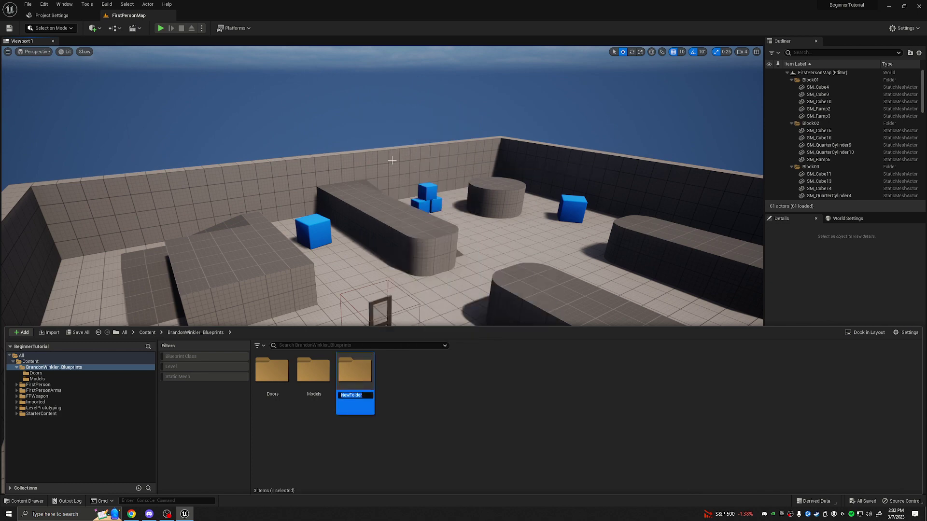
{"action": "type", "text": "UI"}
{"action": "key", "text": "Return"}
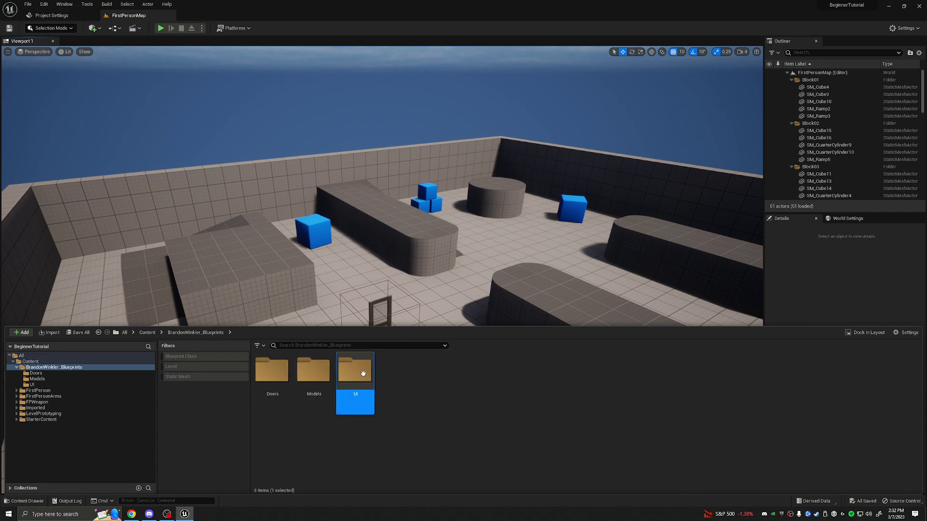
Step: Create a Widget Blueprint based on User Widget in the UI folder and name it UI_PauseMenu
{"action": "double_click", "coordinate": [363, 373]}
{"action": "right_click", "coordinate": [336, 384]}
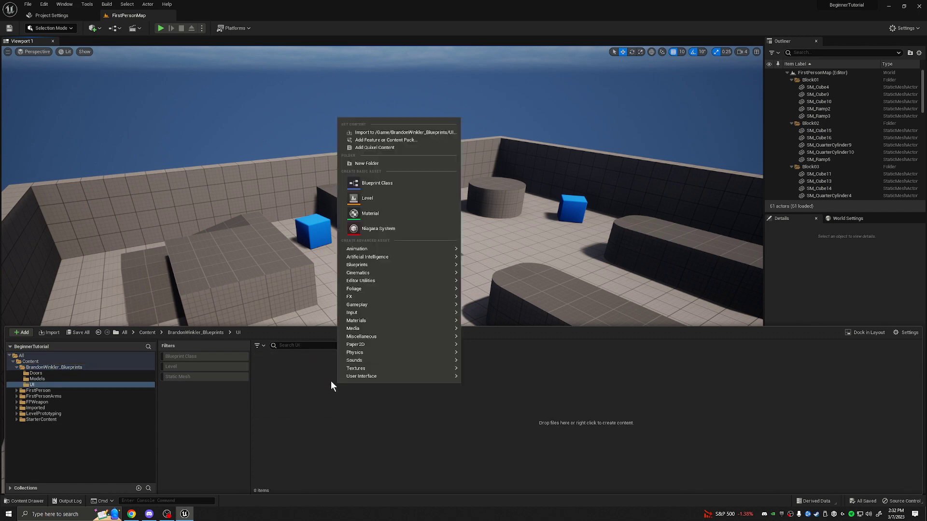
{"action": "mouse_move", "coordinate": [390, 375]}
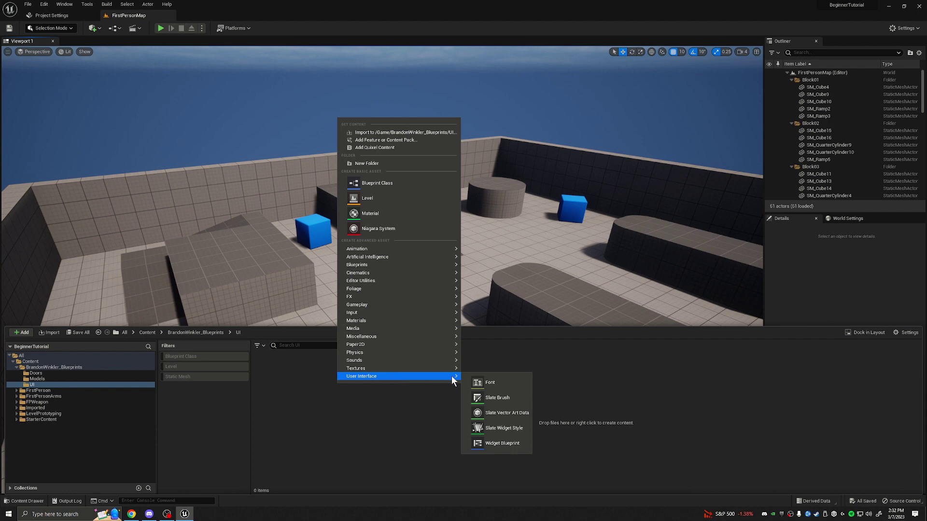
{"action": "left_click", "coordinate": [505, 445]}
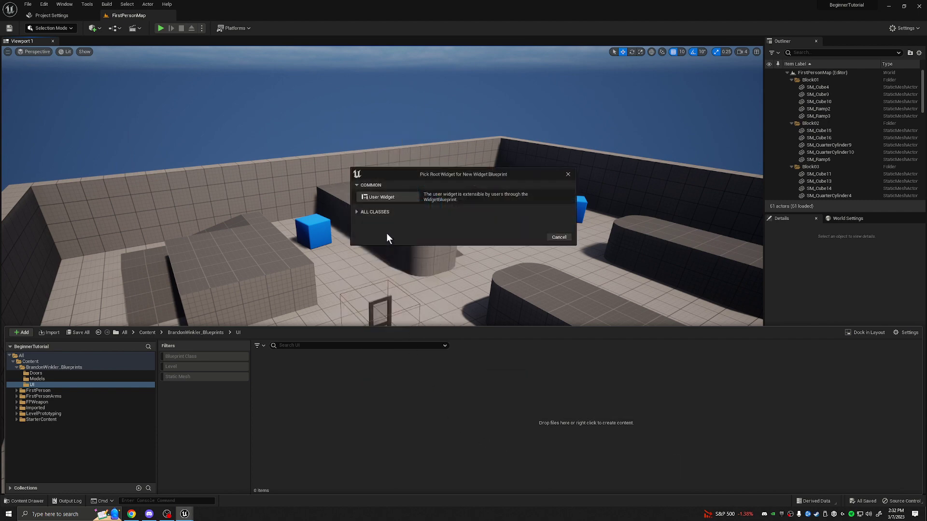
{"action": "left_click", "coordinate": [389, 199]}
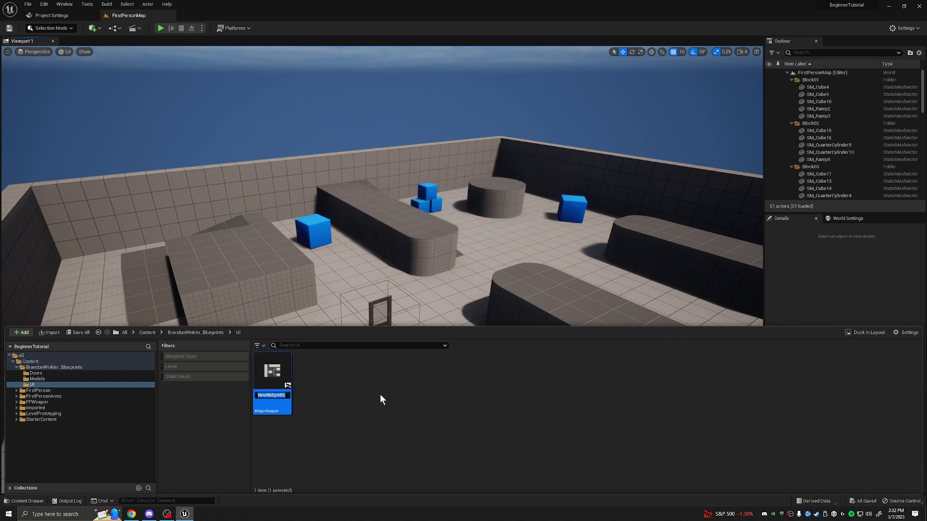
{"action": "type", "text": "UI_PauseMenu"}
{"action": "key", "text": "Return"}
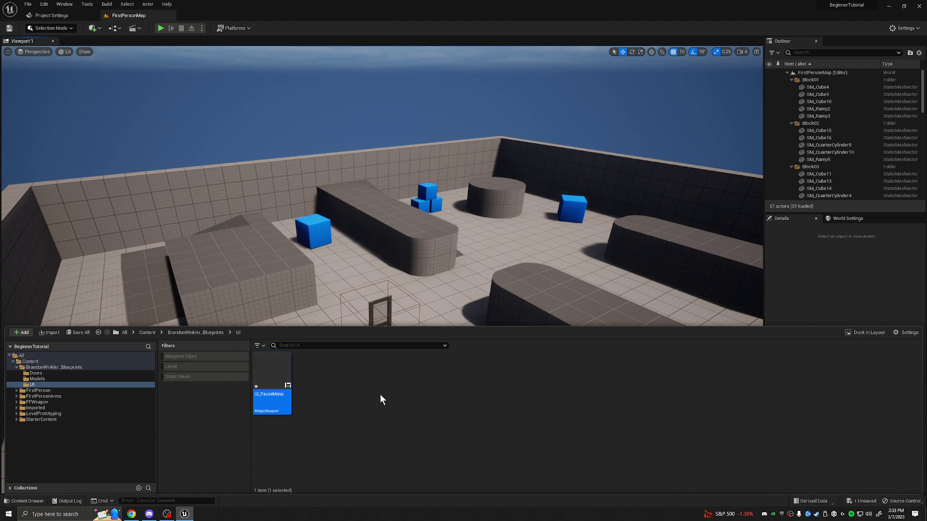
Step: Open the UI_PauseMenu widget blueprint for editing in the designer
{"action": "double_click", "coordinate": [280, 396]}
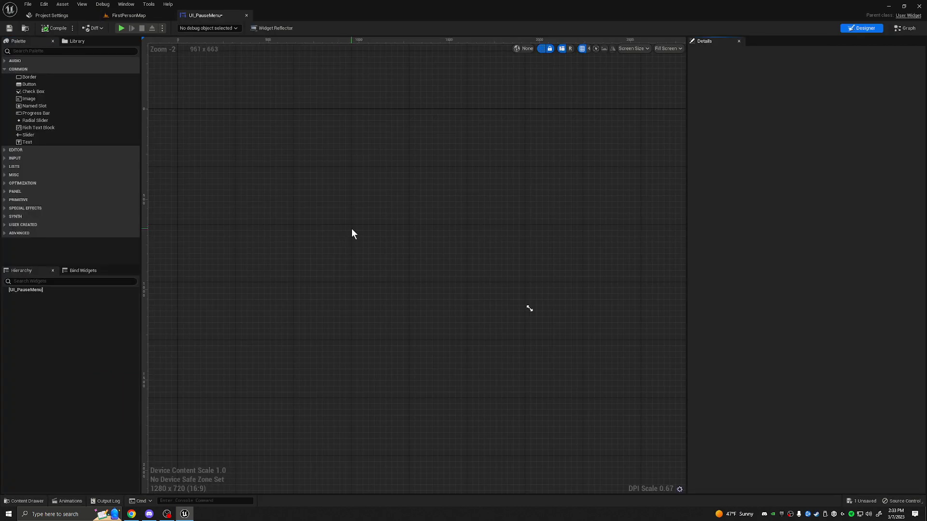
{"action": "right_click_drag", "start_coordinate": [426, 234], "coordinate": [283, 258]}
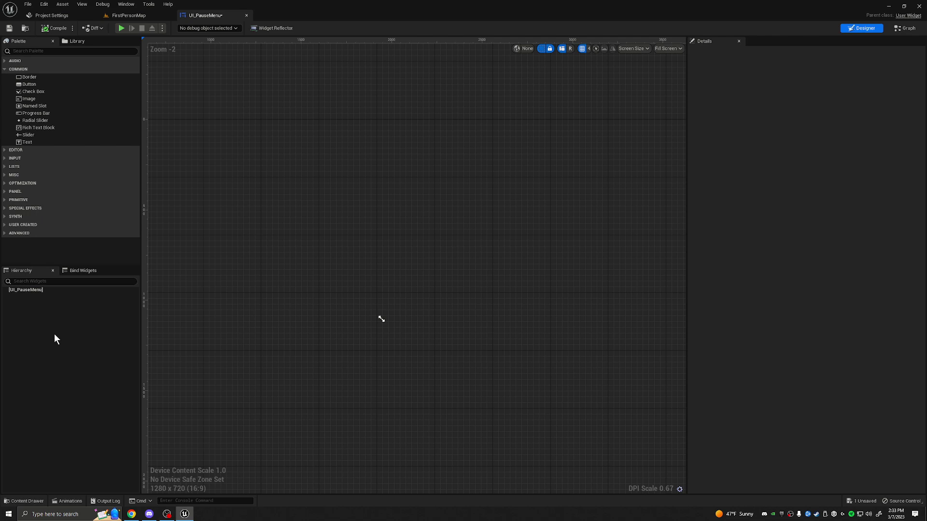
{"action": "right_click_drag", "start_coordinate": [285, 253], "coordinate": [422, 106]}
{"action": "mouse_move", "coordinate": [325, 188]}
{"action": "right_mouse_down"}
{"action": "mouse_move", "coordinate": [338, 178]}
{"action": "mouse_move", "coordinate": [326, 179]}
{"action": "right_mouse_up"}
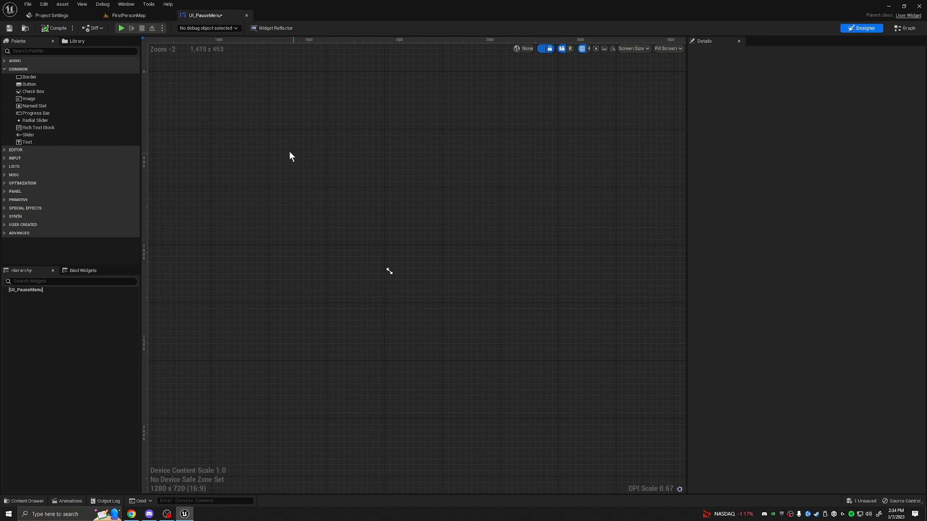
Step: Find the Canvas Panel widget and add it as the root of UI_PauseMenu
{"action": "left_click", "coordinate": [68, 50]}
{"action": "type", "text": "canv"}
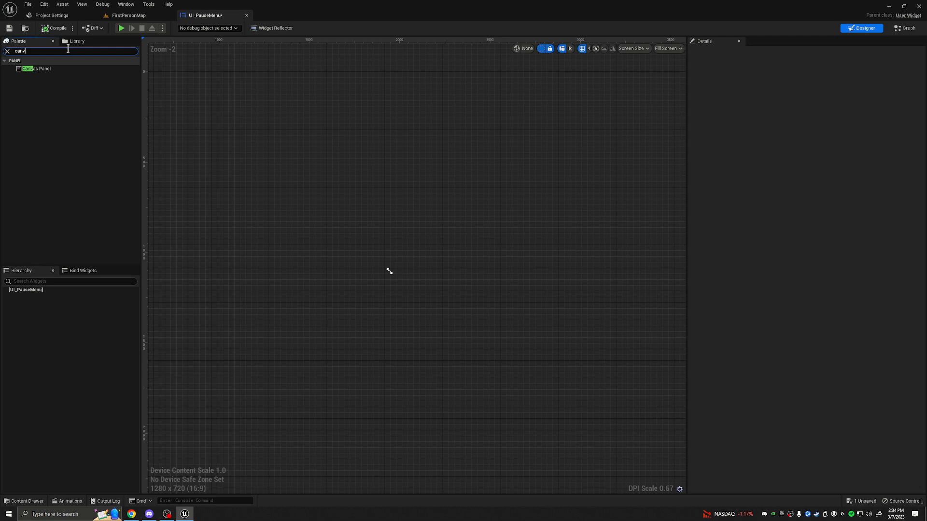
{"action": "left_click_drag", "start_coordinate": [28, 66], "coordinate": [268, 231]}
{"action": "right_click_drag", "start_coordinate": [274, 216], "coordinate": [470, 301]}
{"action": "right_click_drag", "start_coordinate": [534, 283], "coordinate": [455, 265]}
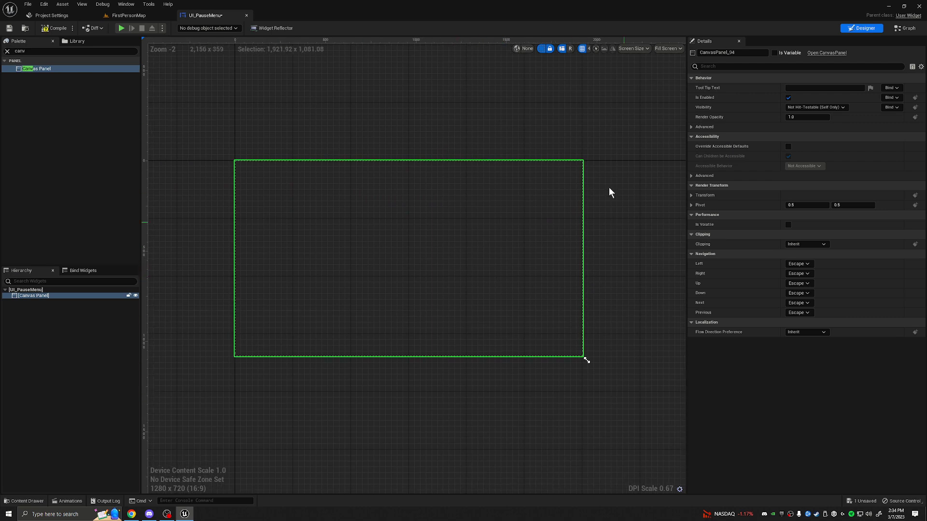
{"action": "mouse_move", "coordinate": [327, 375]}
{"action": "right_mouse_down"}
{"action": "mouse_move", "coordinate": [317, 383]}
{"action": "mouse_move", "coordinate": [328, 377]}
{"action": "right_mouse_up"}
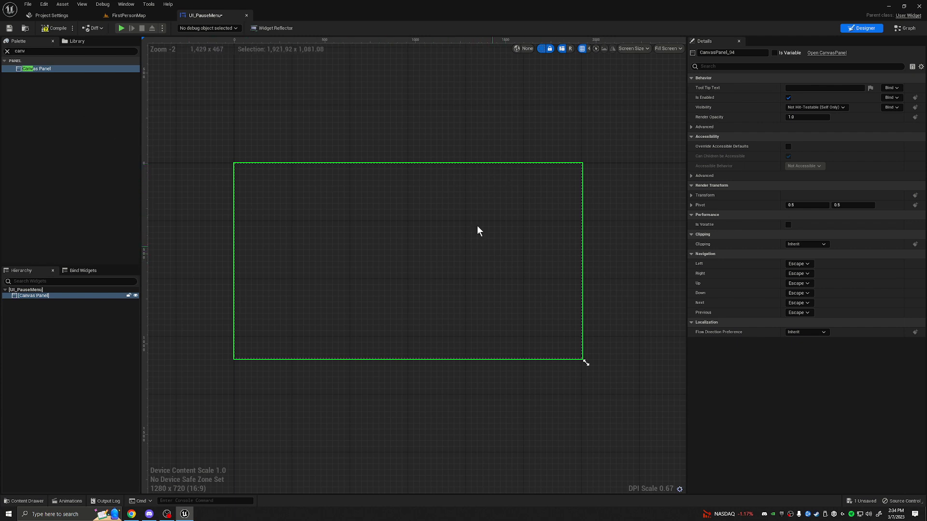
{"action": "right_click_drag", "start_coordinate": [431, 326], "coordinate": [427, 320]}
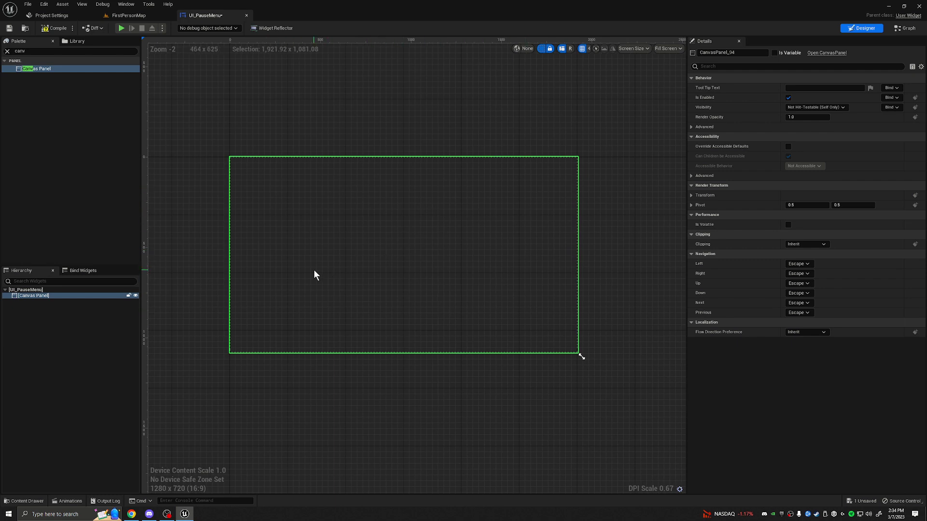
{"action": "scroll", "coordinate": [327, 269], "scroll_direction": "up", "scroll_amount": 1}
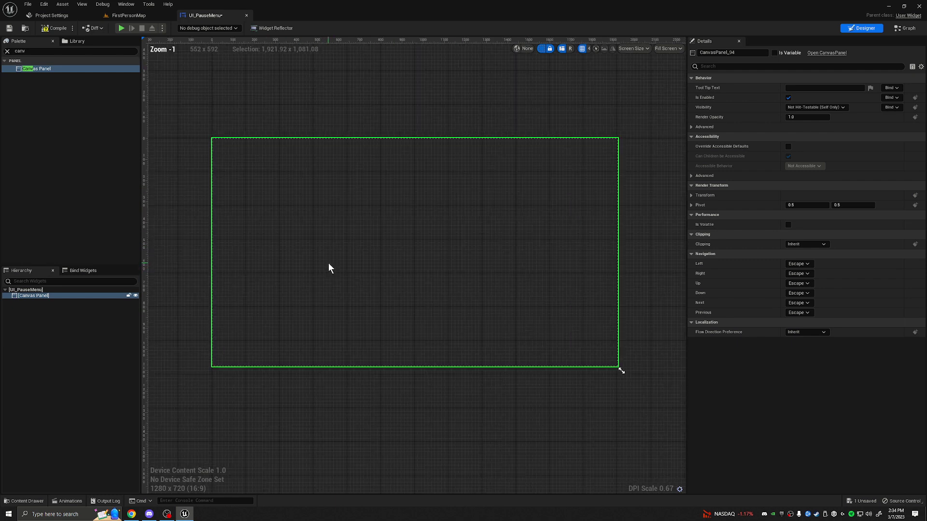
{"action": "right_click_drag", "start_coordinate": [384, 275], "coordinate": [386, 285]}
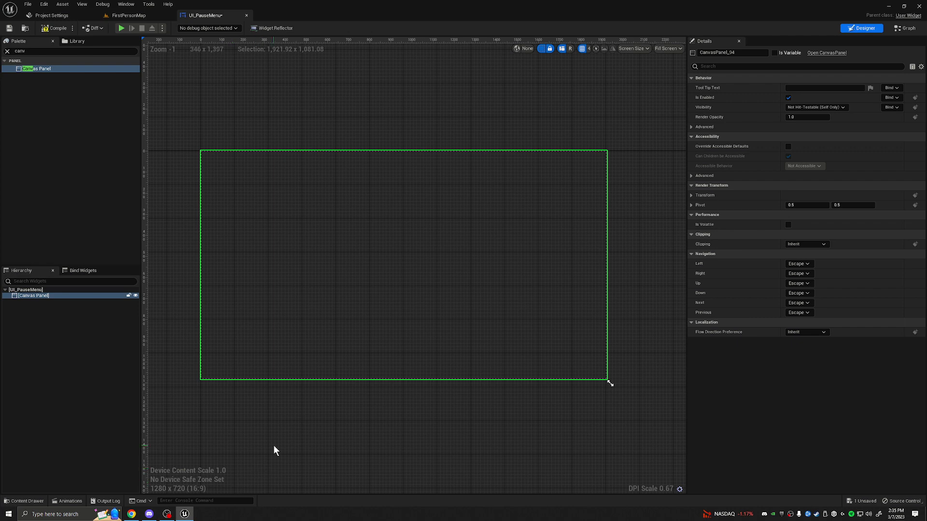
{"action": "right_click_drag", "start_coordinate": [273, 445], "coordinate": [278, 452]}
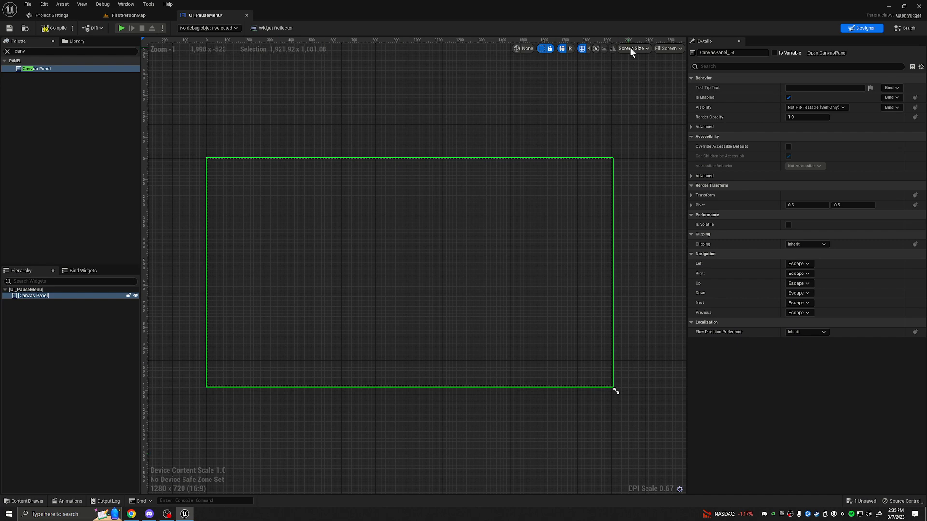
Step: Set the designer's preview screen size to the 21.5-24" monitor, 1920 x 1080
{"action": "left_click", "coordinate": [647, 49]}
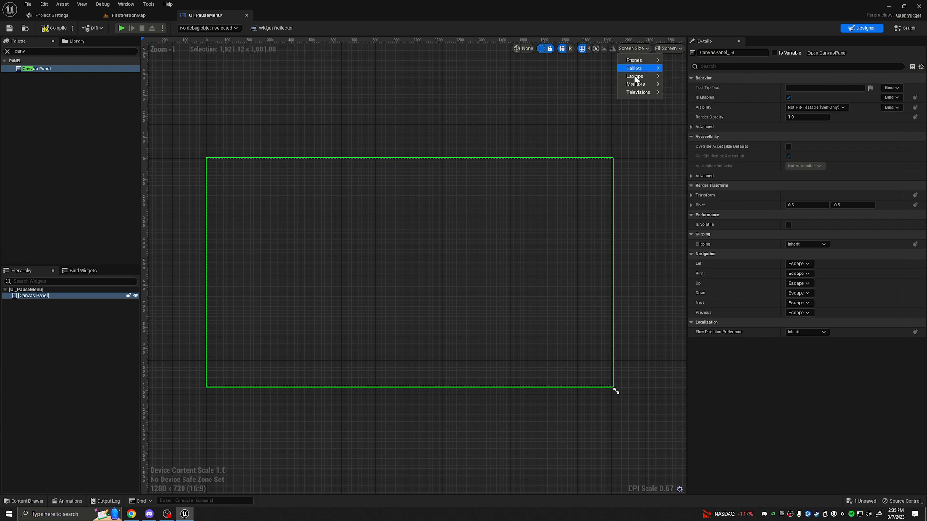
{"action": "mouse_move", "coordinate": [636, 85]}
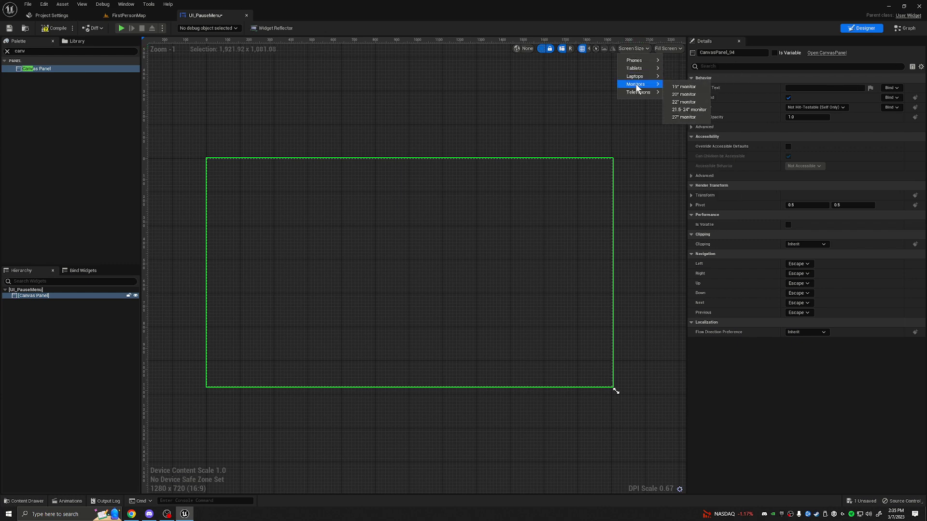
{"action": "left_click", "coordinate": [681, 110]}
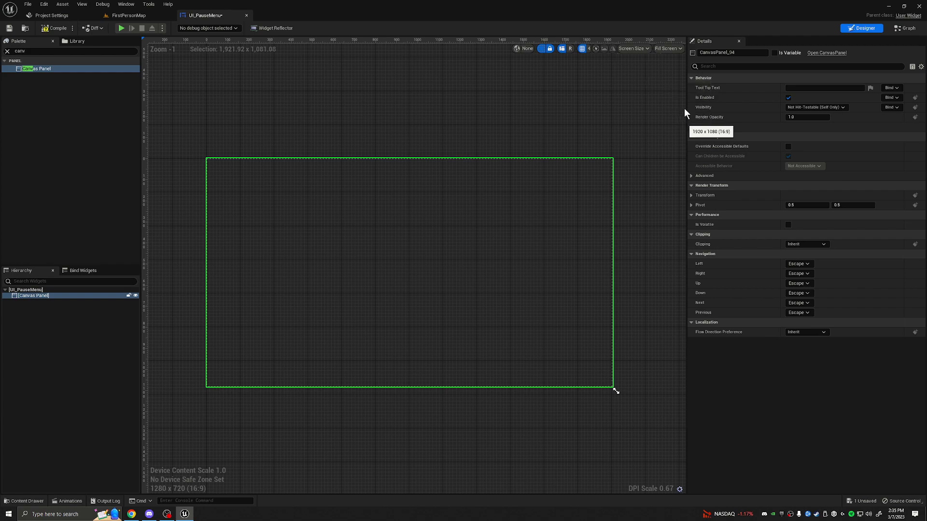
{"action": "right_click_drag", "start_coordinate": [470, 249], "coordinate": [420, 166]}
{"action": "right_click_drag", "start_coordinate": [389, 222], "coordinate": [353, 276]}
{"action": "scroll", "coordinate": [370, 240], "scroll_direction": "down", "scroll_amount": 1}
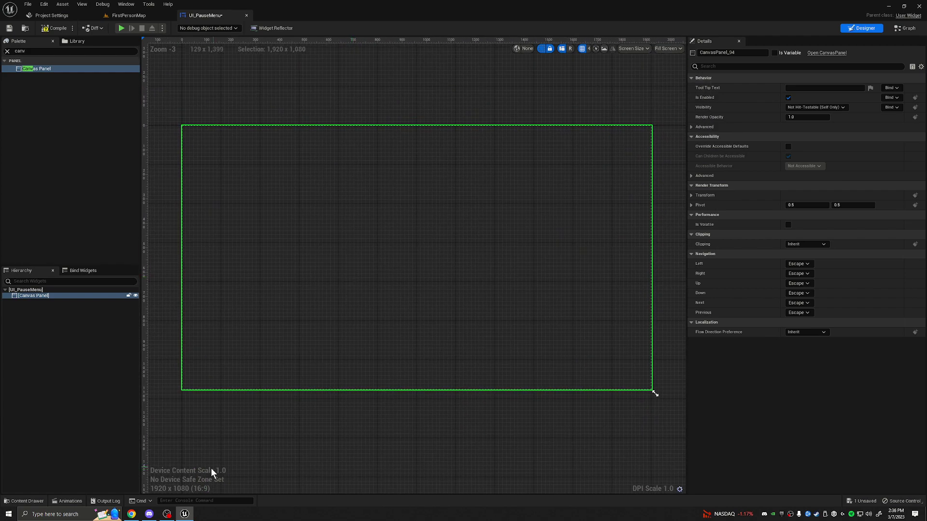
Step: Add a Button to the canvas panel below its center at about Y 680 and nudge it toward the horizontal middle
{"action": "mouse_move", "coordinate": [295, 421]}
{"action": "right_mouse_down"}
{"action": "mouse_move", "coordinate": [279, 433]}
{"action": "mouse_move", "coordinate": [285, 441]}
{"action": "mouse_move", "coordinate": [280, 424]}
{"action": "right_mouse_up"}
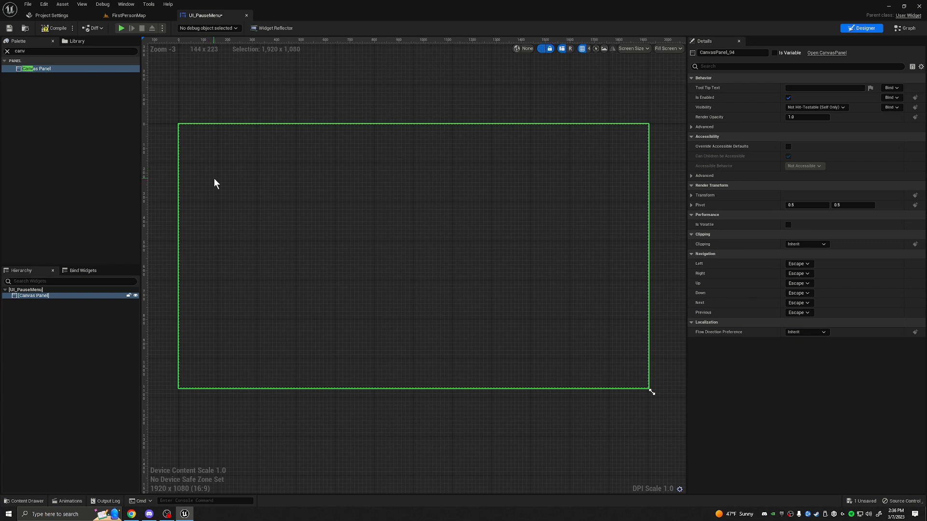
{"action": "left_click", "coordinate": [29, 52]}
{"action": "double_click", "coordinate": [29, 52]}
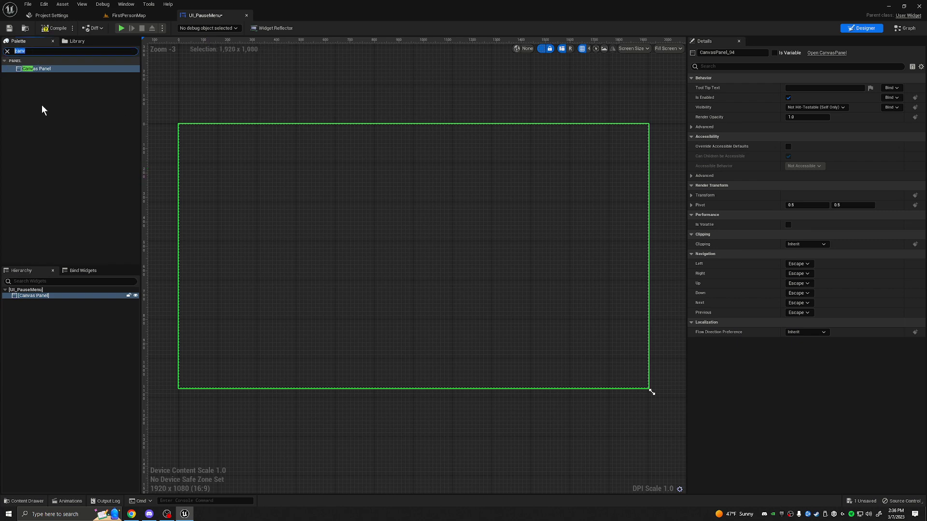
{"action": "type", "text": "butt"}
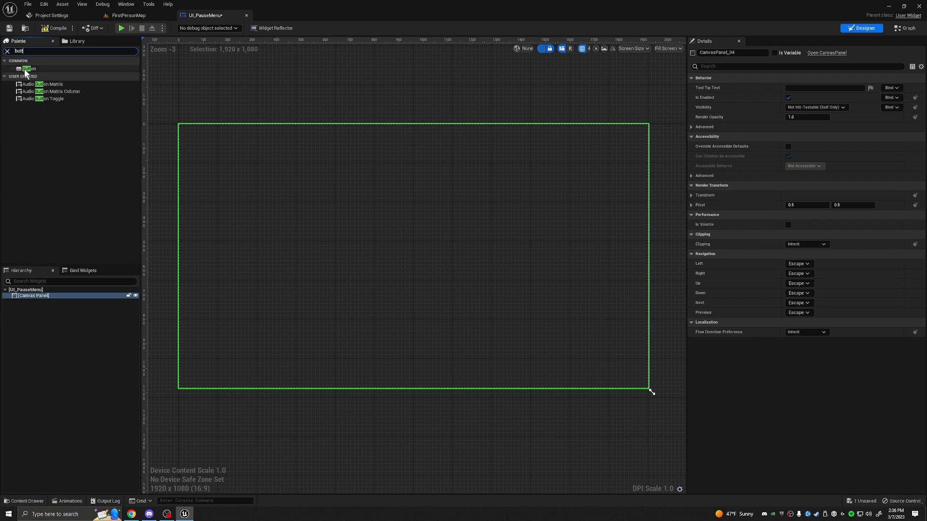
{"action": "left_click_drag", "start_coordinate": [27, 70], "coordinate": [400, 294]}
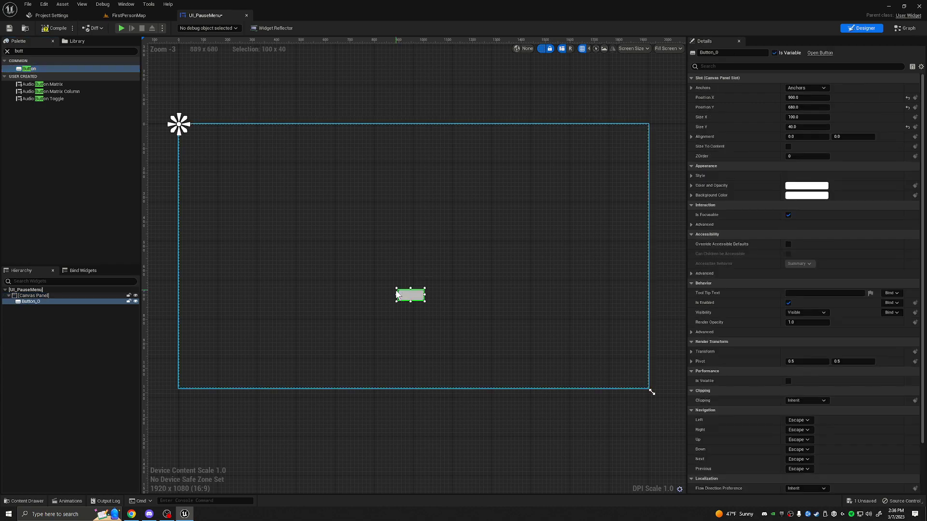
{"action": "mouse_move", "coordinate": [289, 229]}
{"action": "right_mouse_down"}
{"action": "mouse_move", "coordinate": [266, 227]}
{"action": "mouse_move", "coordinate": [275, 233]}
{"action": "right_mouse_up"}
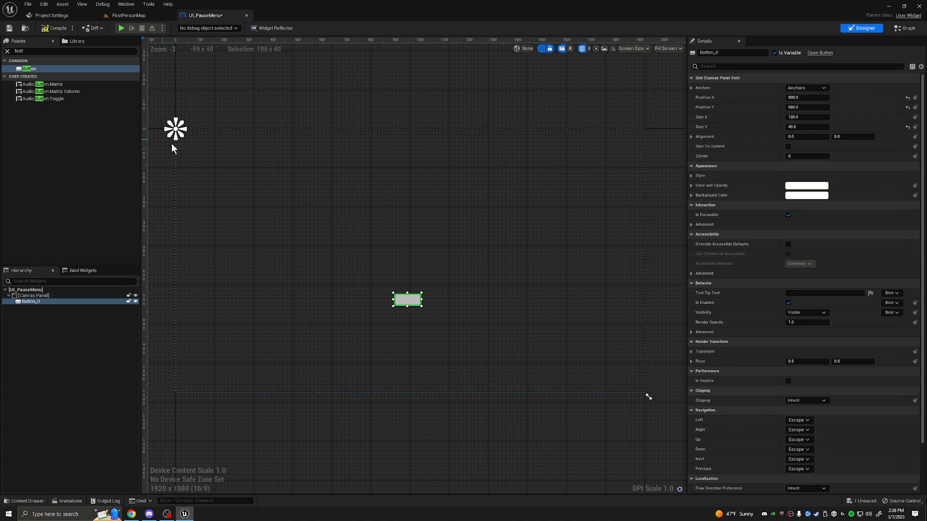
{"action": "right_click_drag", "start_coordinate": [221, 173], "coordinate": [225, 166]}
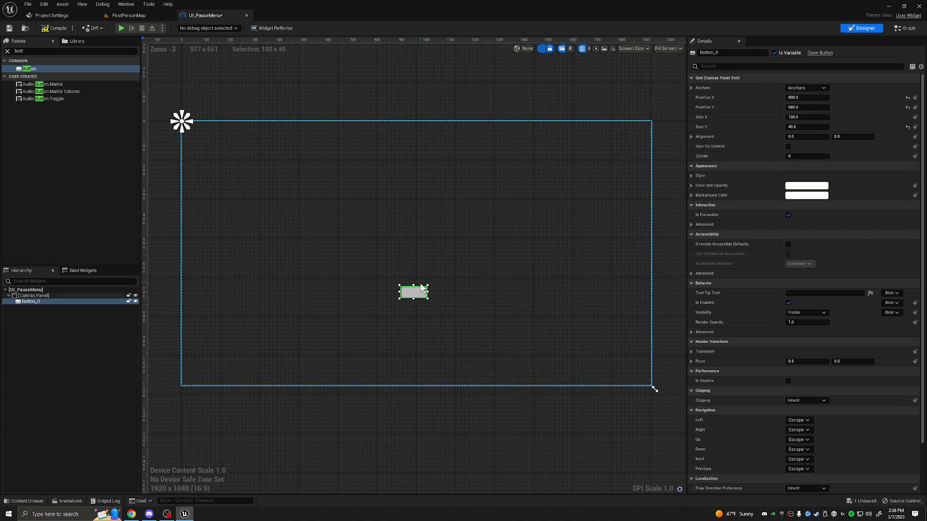
{"action": "left_click_drag", "start_coordinate": [416, 292], "coordinate": [418, 292]}
{"action": "right_click_drag", "start_coordinate": [331, 283], "coordinate": [337, 289]}
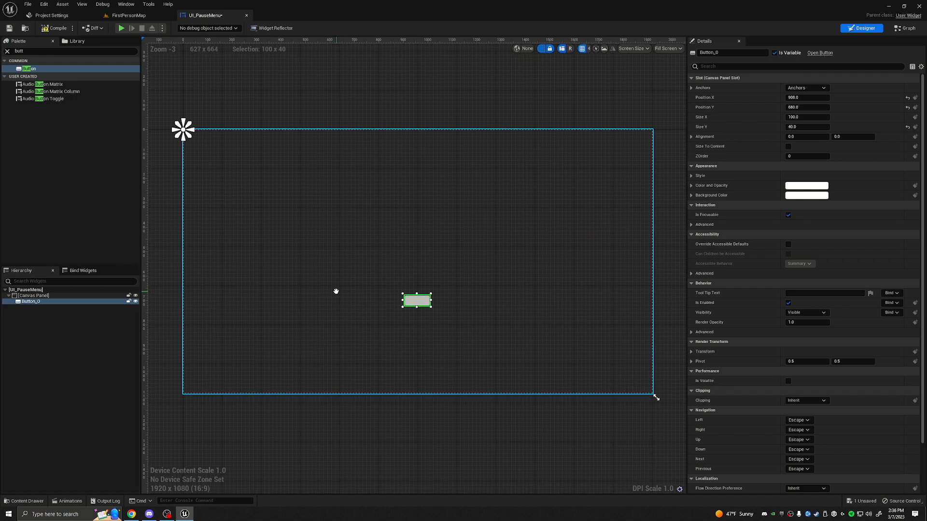